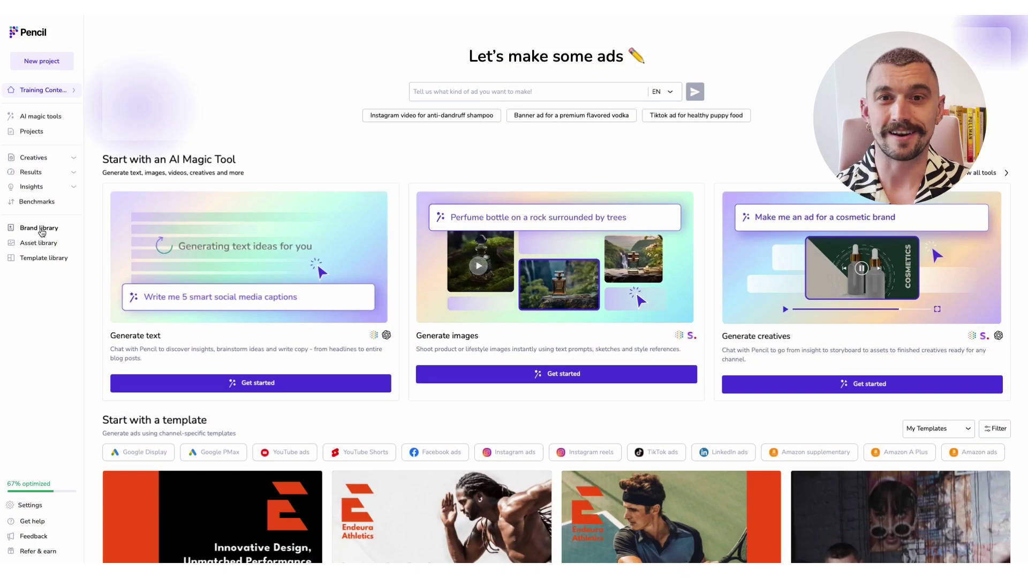
# Step: Open the Brand library, check the Add knowledge Type options, and close the form unsaved
pyautogui.click(40, 230)
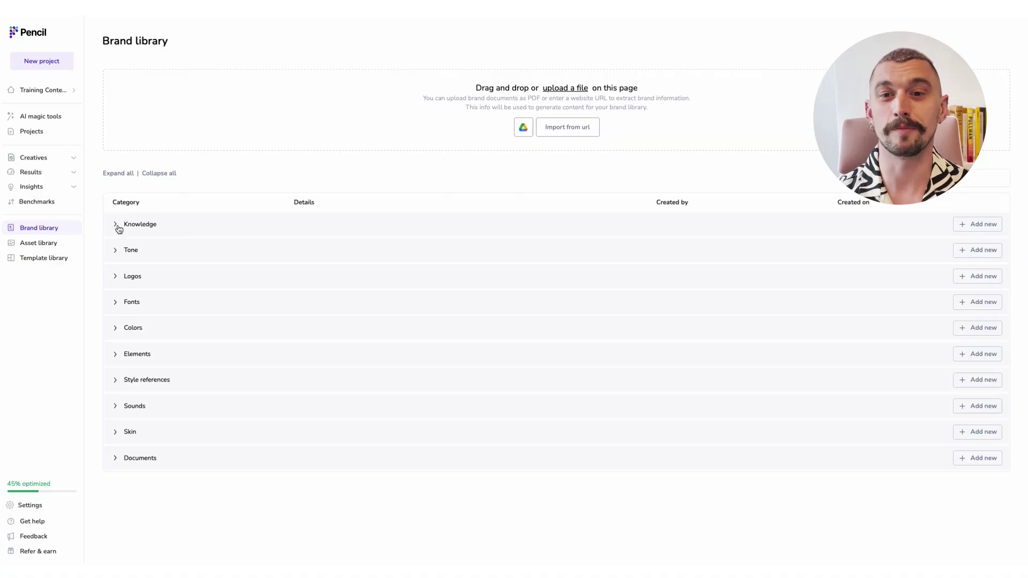
pyautogui.click(986, 224)
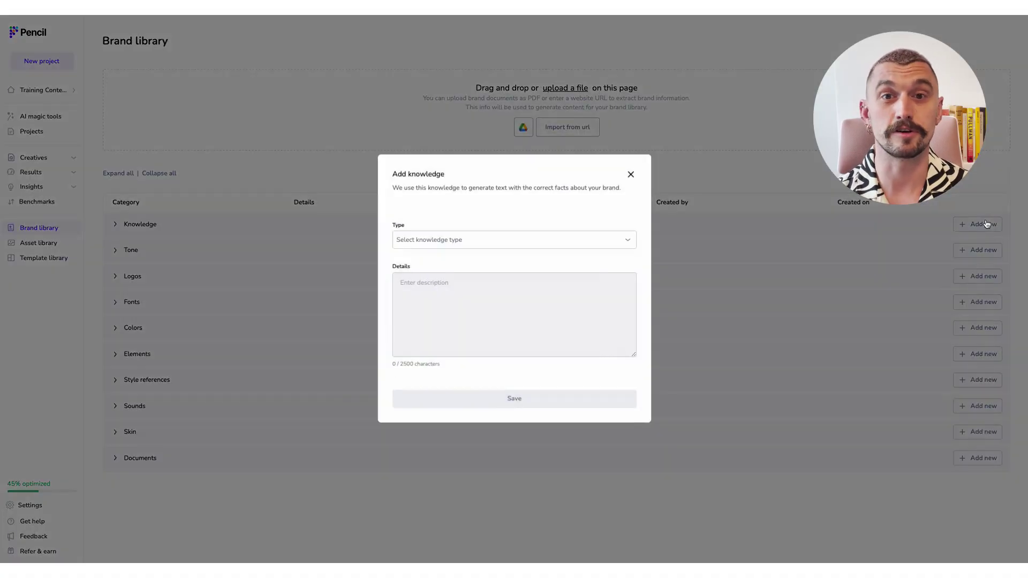
pyautogui.click(512, 241)
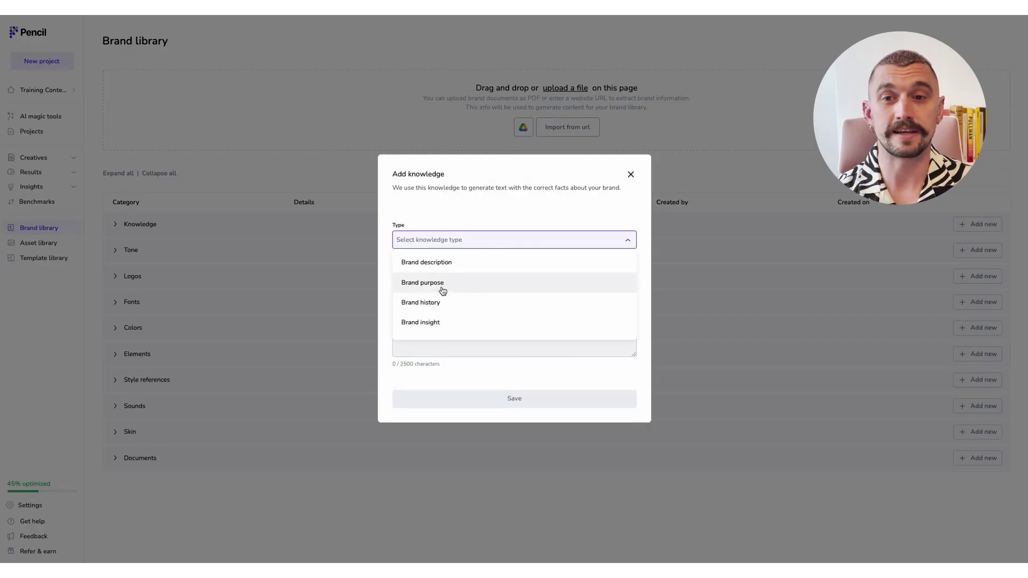
pyautogui.click(632, 176)
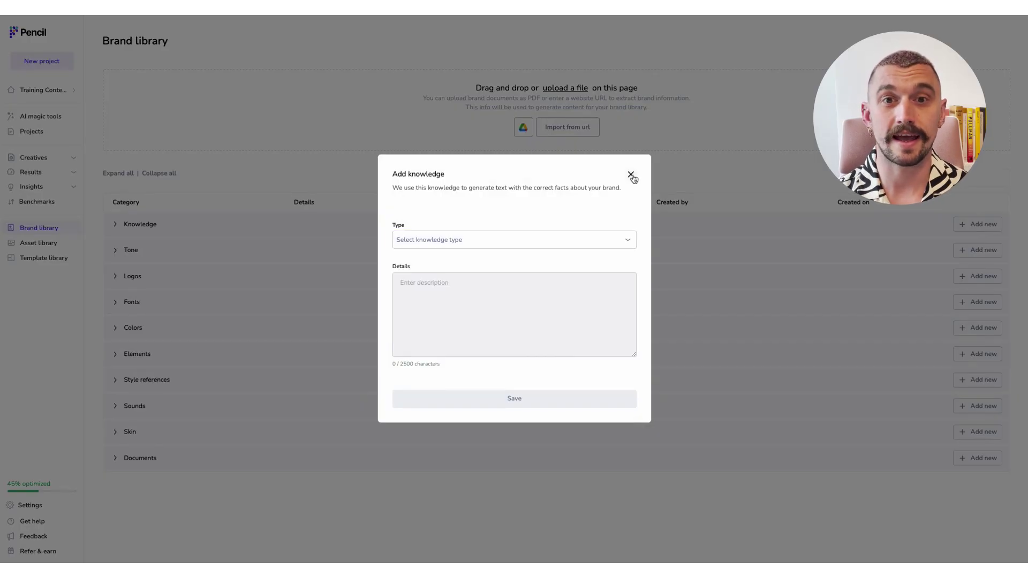
# Step: Close the knowledge form and pick ZenBerry Yoga Brand Guide.pdf from Downloads to upload
pyautogui.click(633, 178)
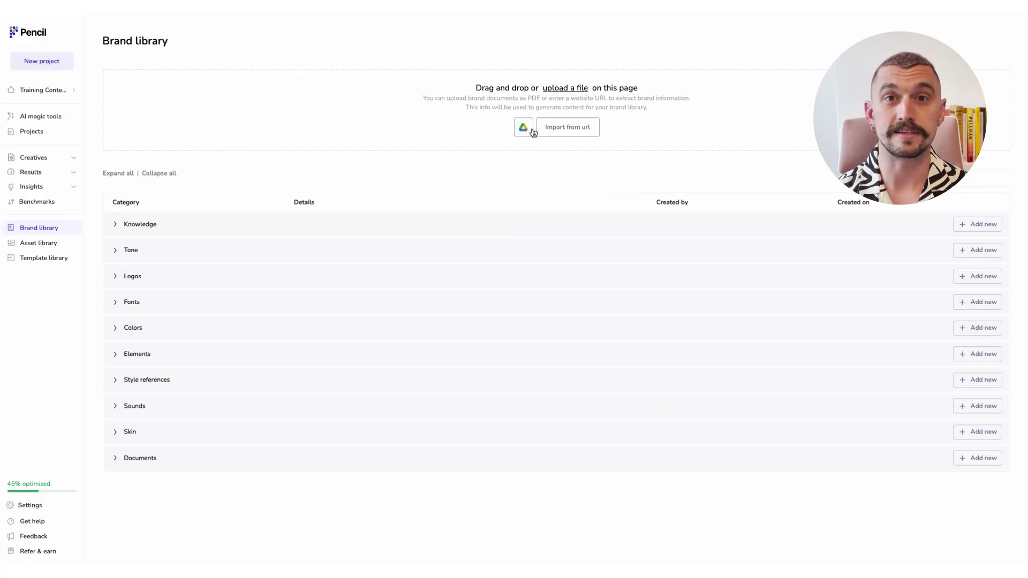
pyautogui.click(562, 93)
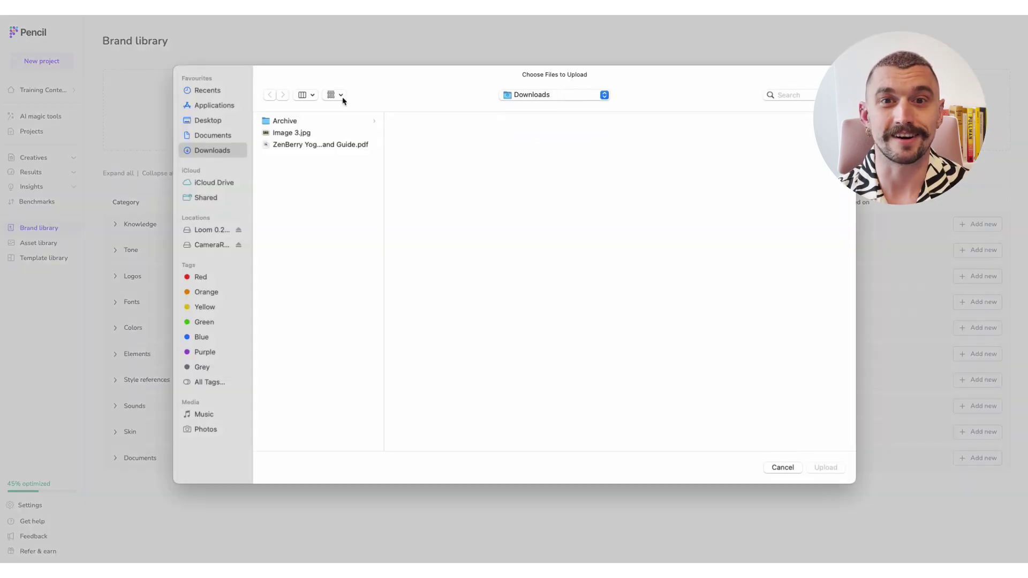
pyautogui.click(312, 145)
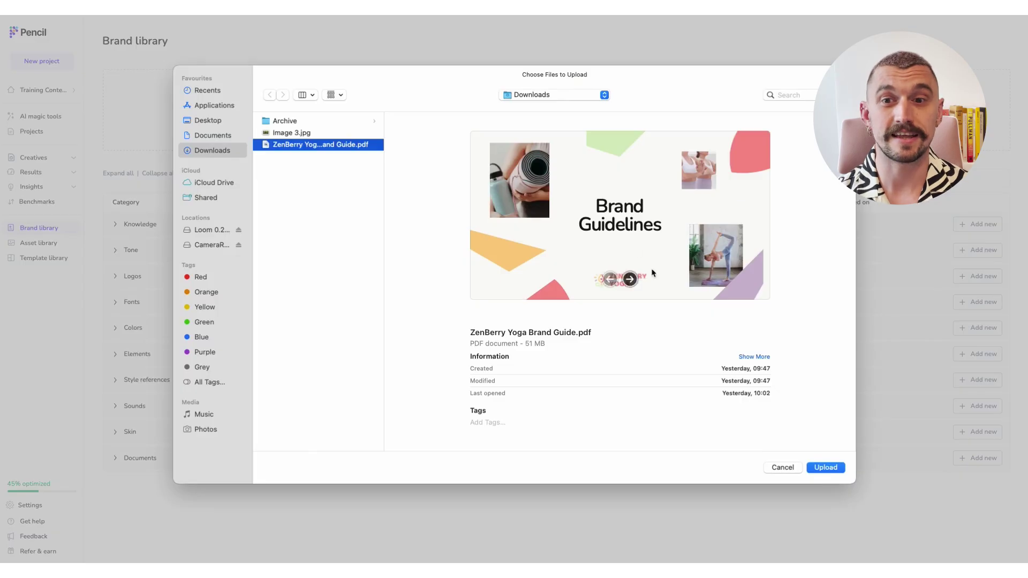
# Step: Page through the brand guide preview, past History and Descriptors, to the Brand Colours page
pyautogui.click(630, 279)
pyautogui.click(631, 279)
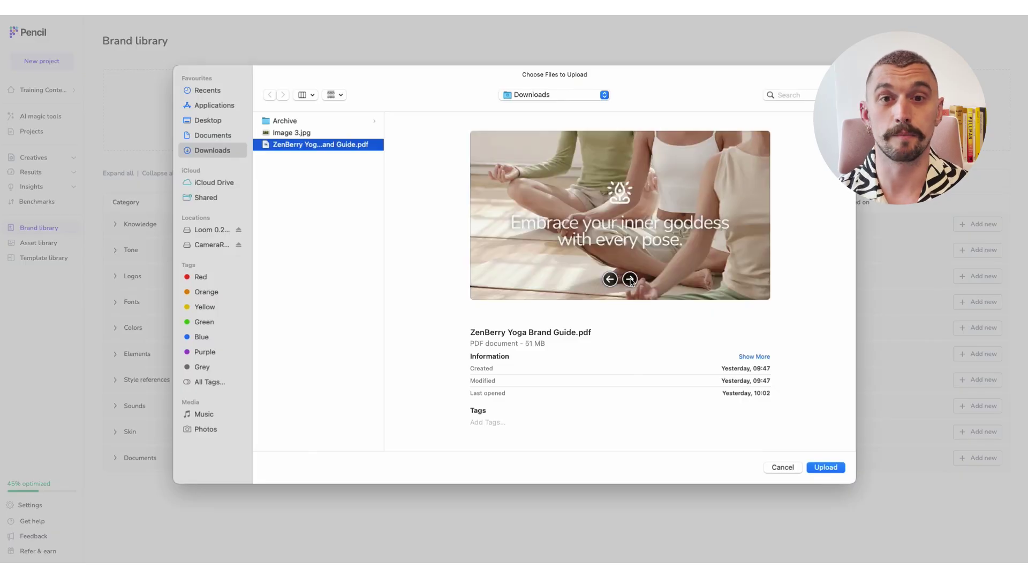
pyautogui.click(631, 279)
pyautogui.click(630, 279)
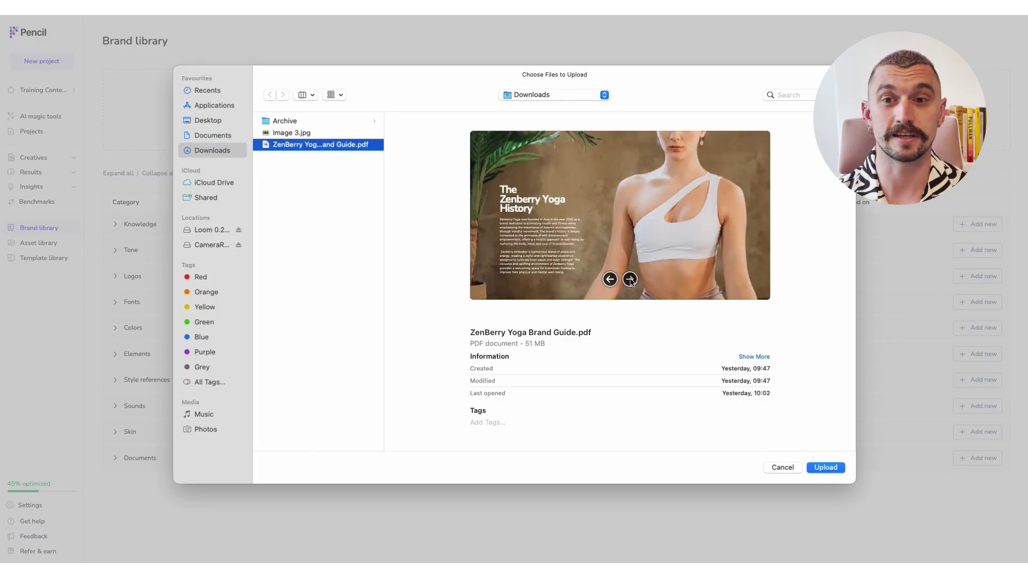
pyautogui.click(631, 279)
pyautogui.click(631, 279)
pyautogui.click(630, 280)
pyautogui.click(630, 279)
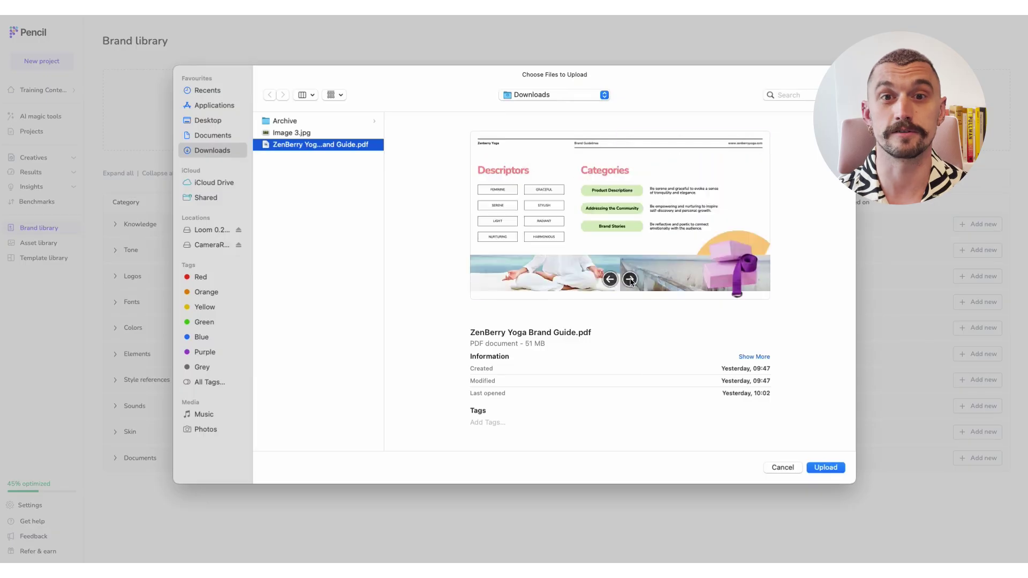
pyautogui.click(630, 279)
pyautogui.click(630, 279)
pyautogui.click(631, 279)
pyautogui.click(630, 279)
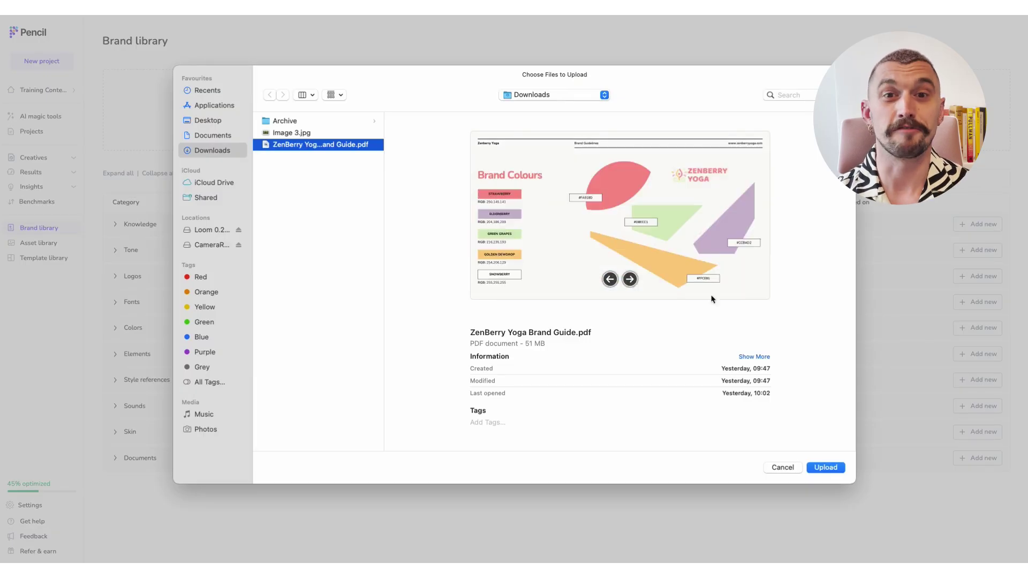
# Step: Confirm the upload of ZenBerry Yoga Brand Guide.pdf and let the Brand library import it
pyautogui.click(831, 467)
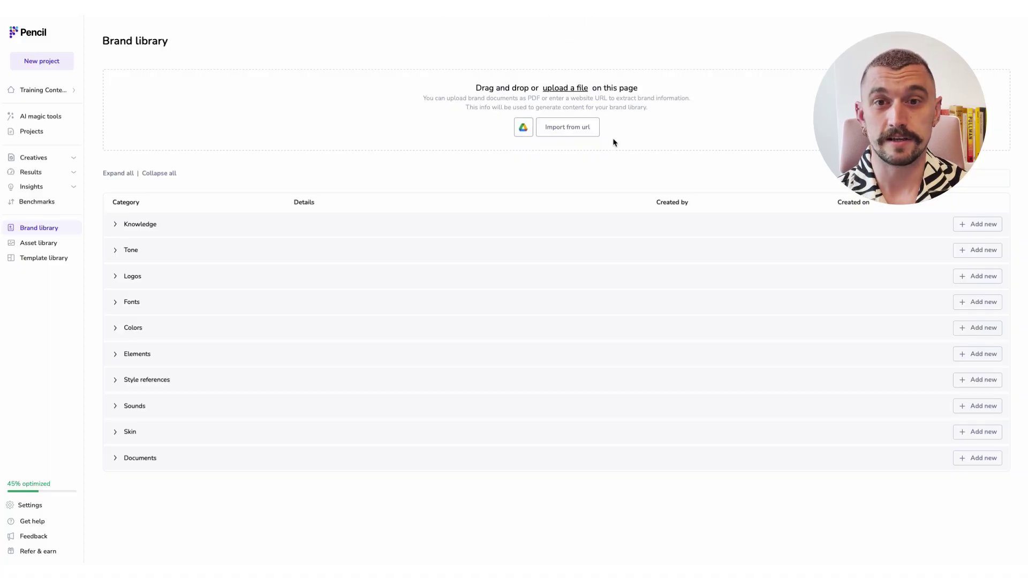
# Step: Expand the Knowledge, Tone and Logos categories to review their imported entries
pyautogui.click(115, 224)
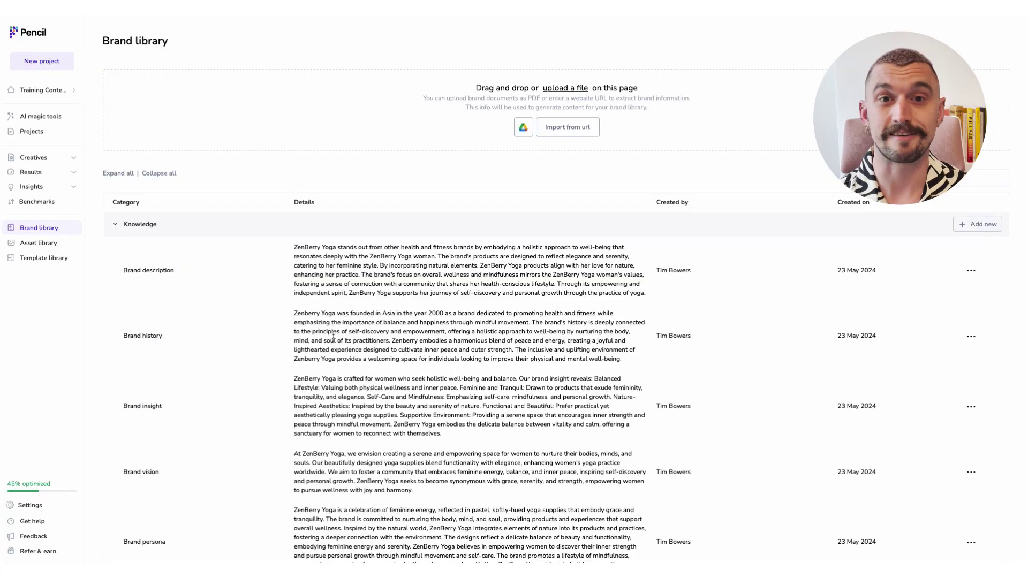
pyautogui.scroll(-3, 333, 335)
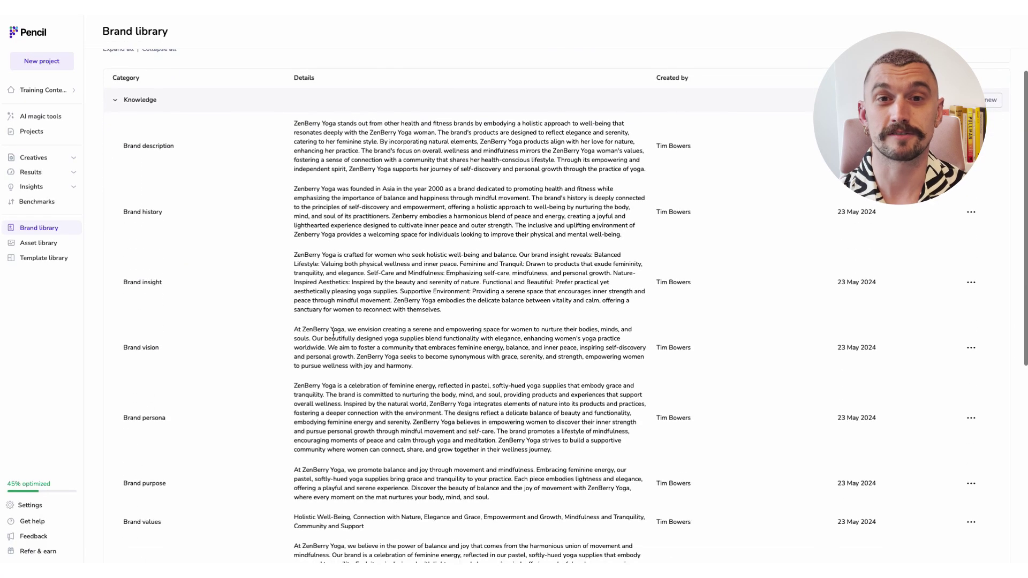
pyautogui.scroll(-3, 333, 334)
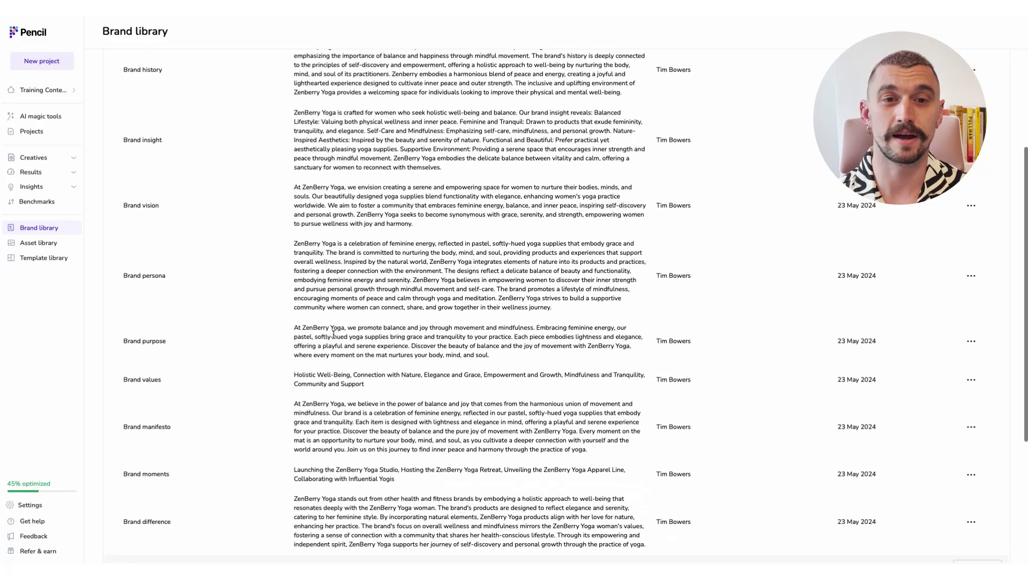
pyautogui.scroll(-3, 333, 334)
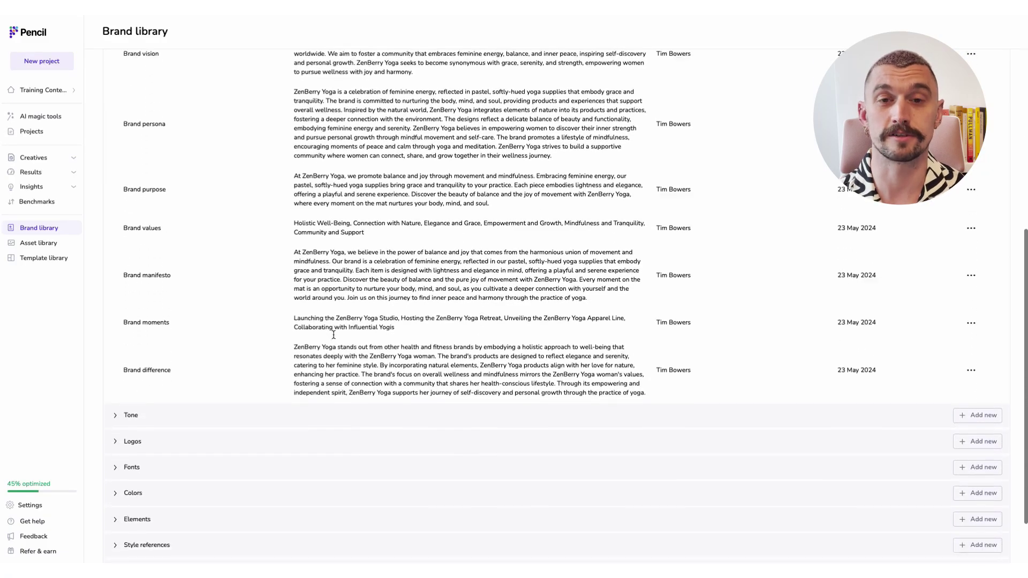
pyautogui.scroll(-1, 333, 335)
pyautogui.scroll(-1, 333, 335)
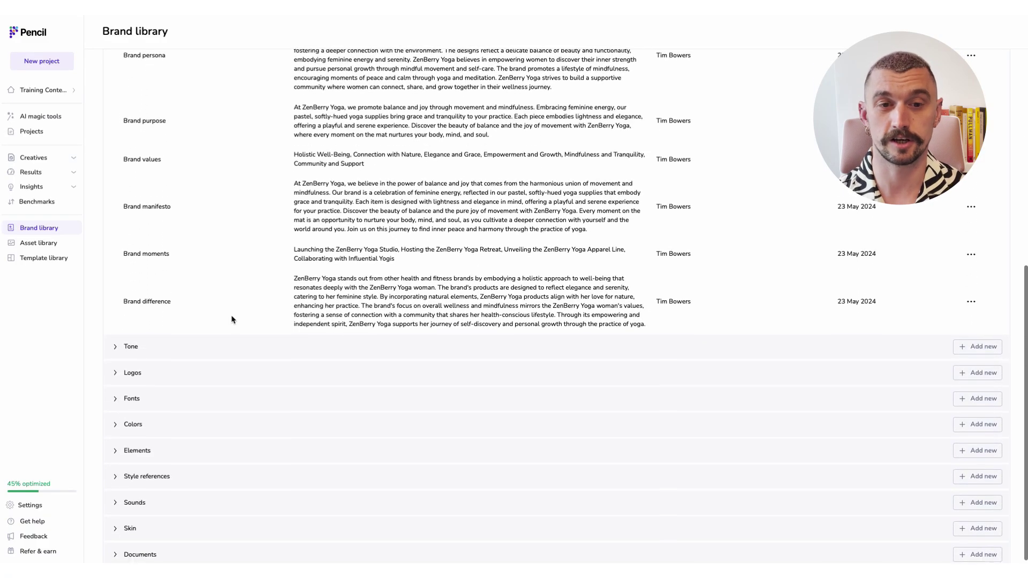
pyautogui.click(117, 343)
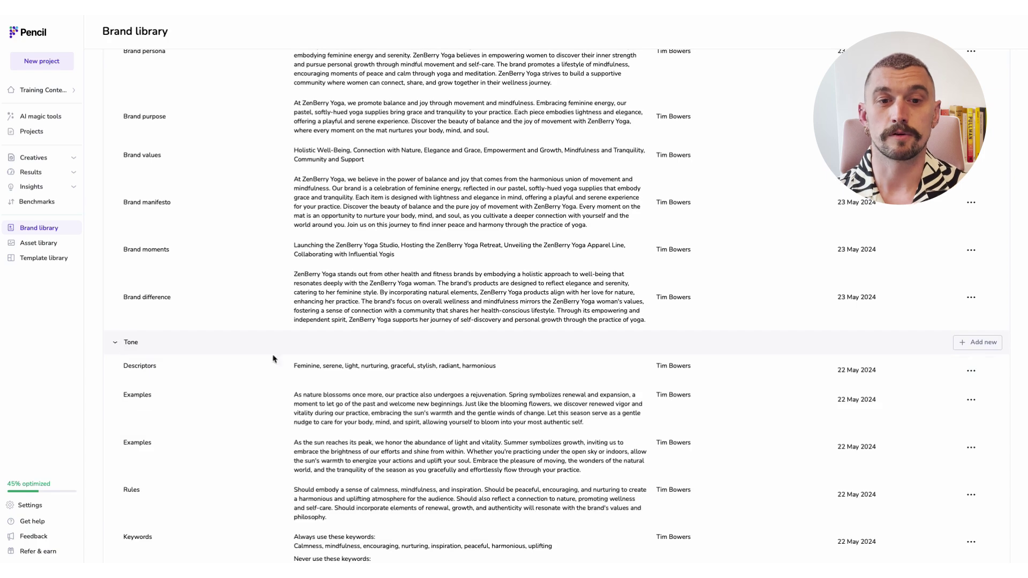
pyautogui.scroll(-3, 289, 369)
pyautogui.scroll(-3, 303, 375)
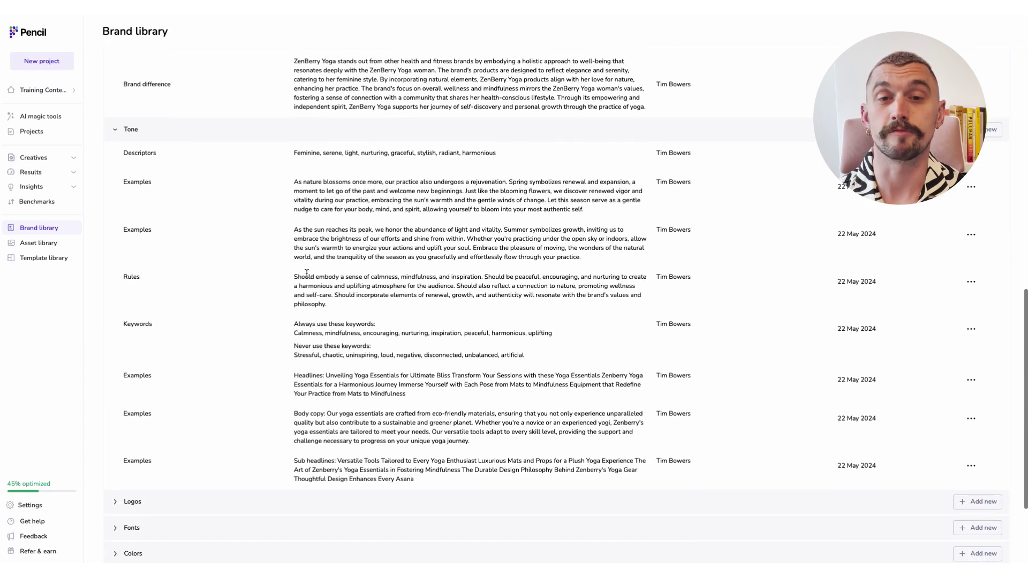
pyautogui.scroll(-3, 302, 345)
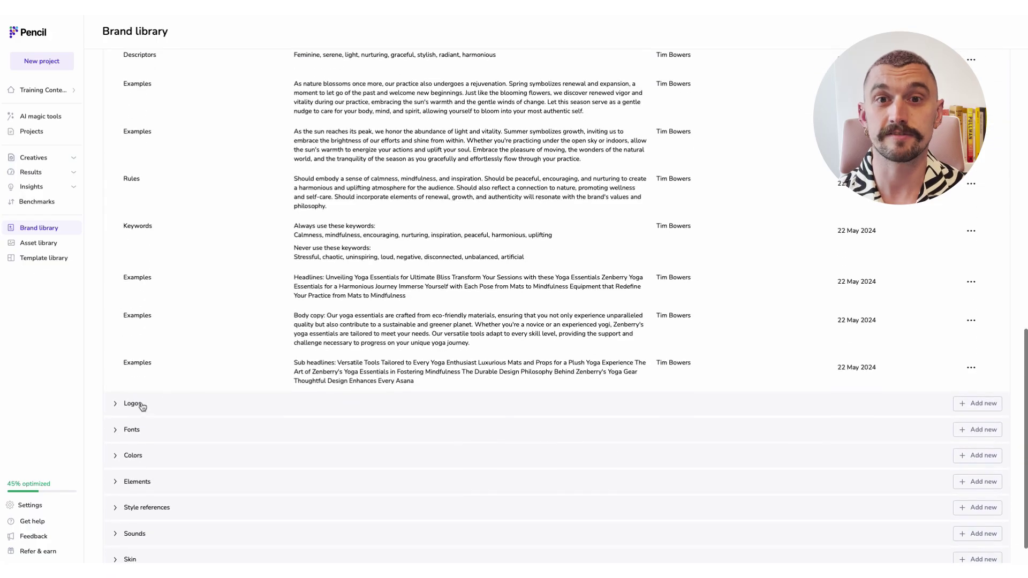
pyautogui.click(126, 406)
pyautogui.scroll(-2, 126, 406)
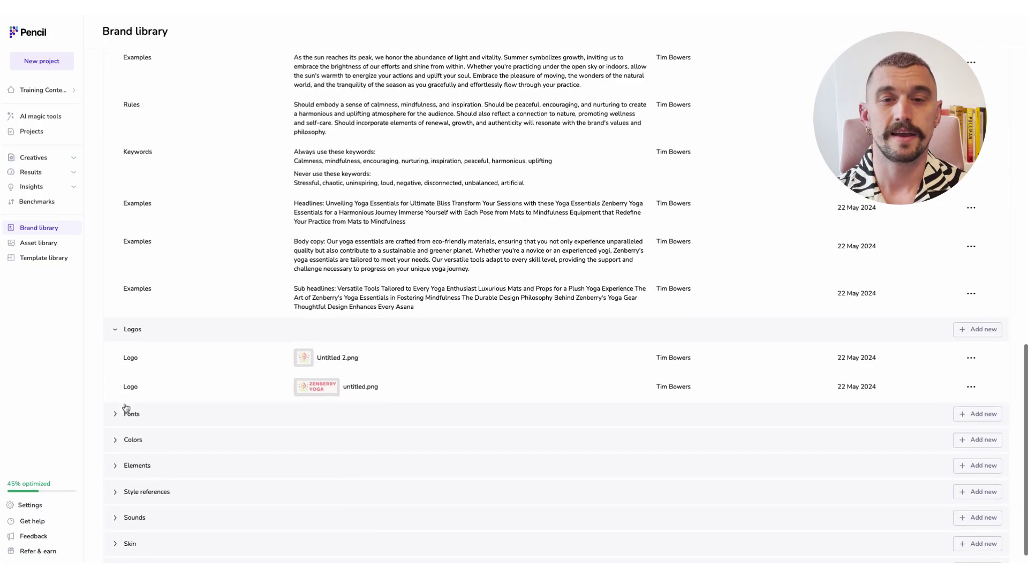
# Step: Open and cancel the Add logo and Add font forms without uploading any file
pyautogui.click(990, 335)
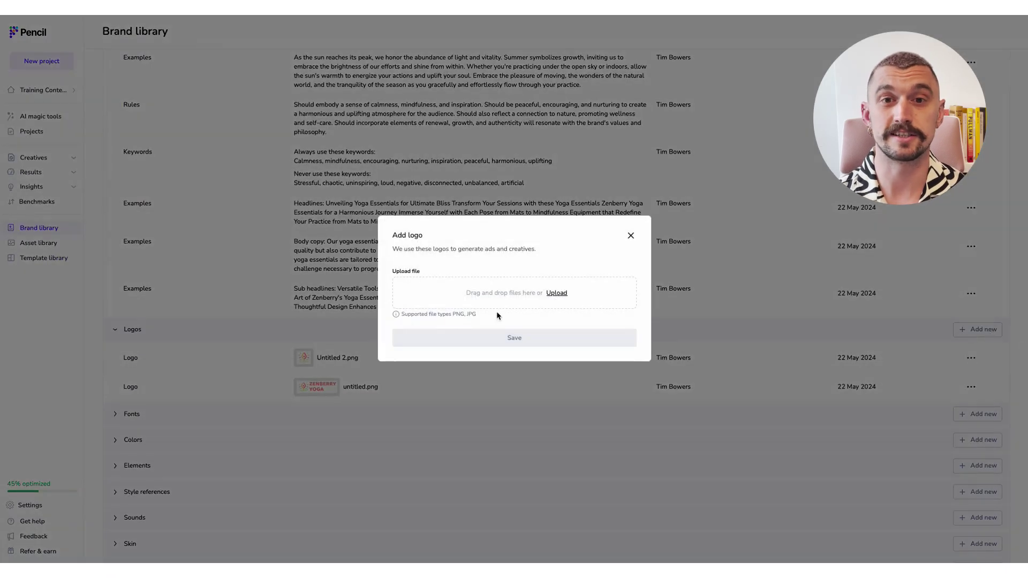
pyautogui.click(630, 235)
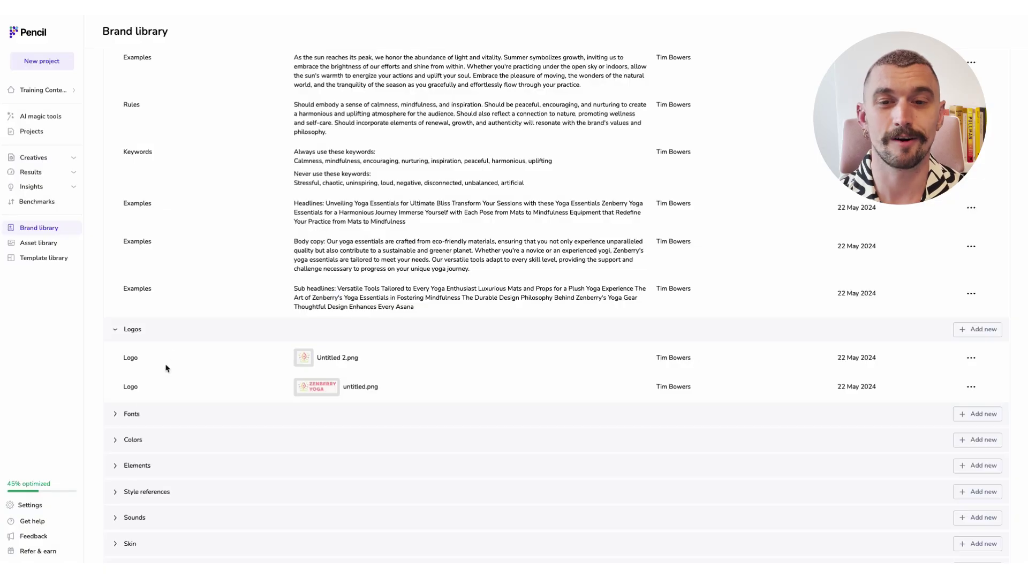
pyautogui.scroll(-1, 123, 421)
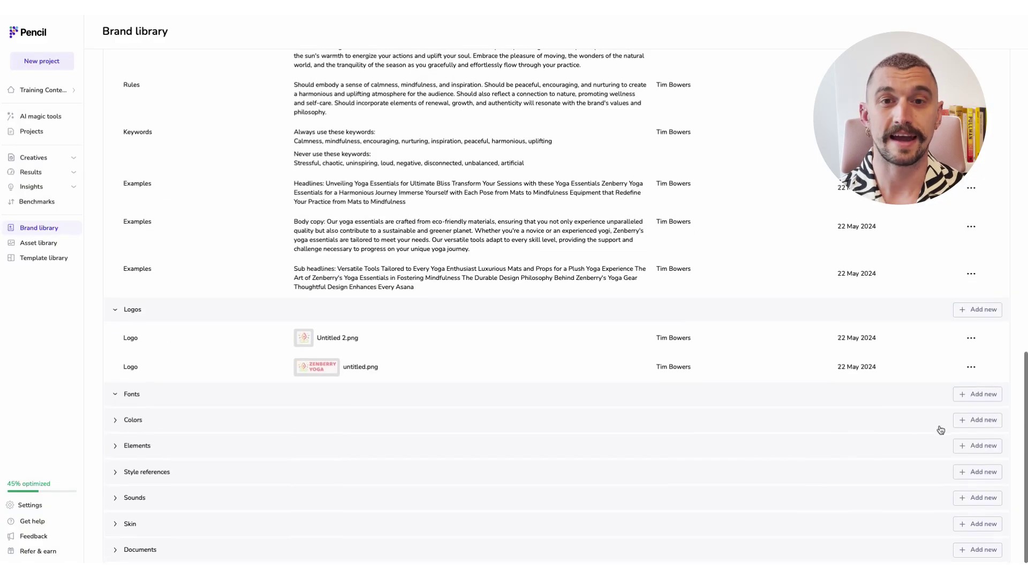
pyautogui.click(966, 394)
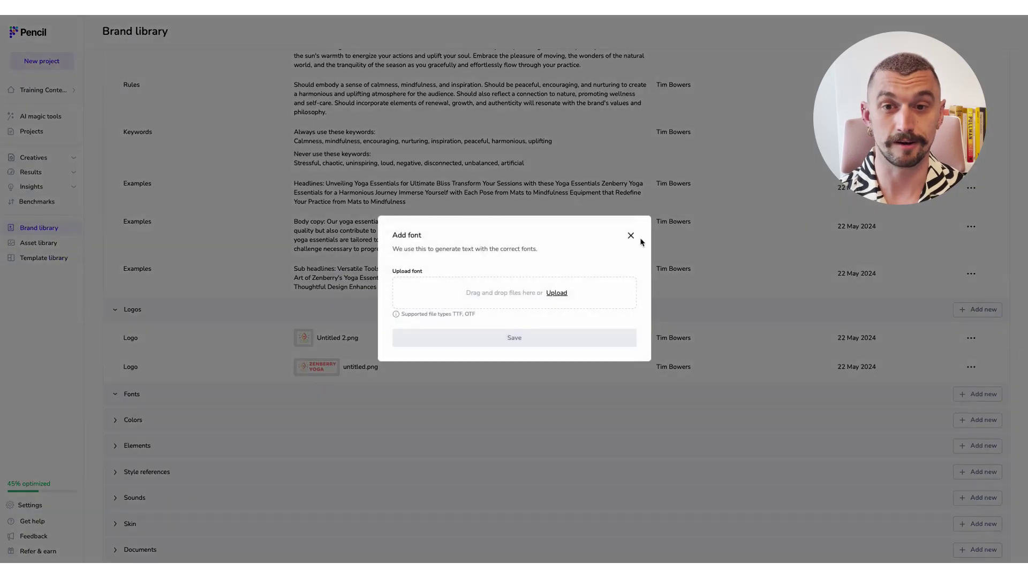
pyautogui.click(630, 236)
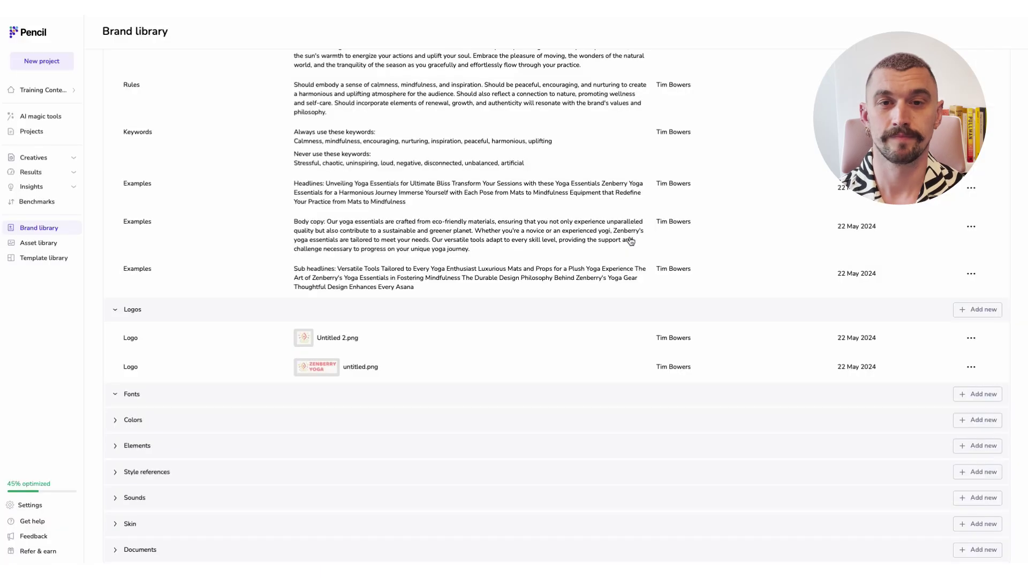
# Step: Expand Colors and Style references to review the five swatches, style images and the brand guide under Documents
pyautogui.click(133, 421)
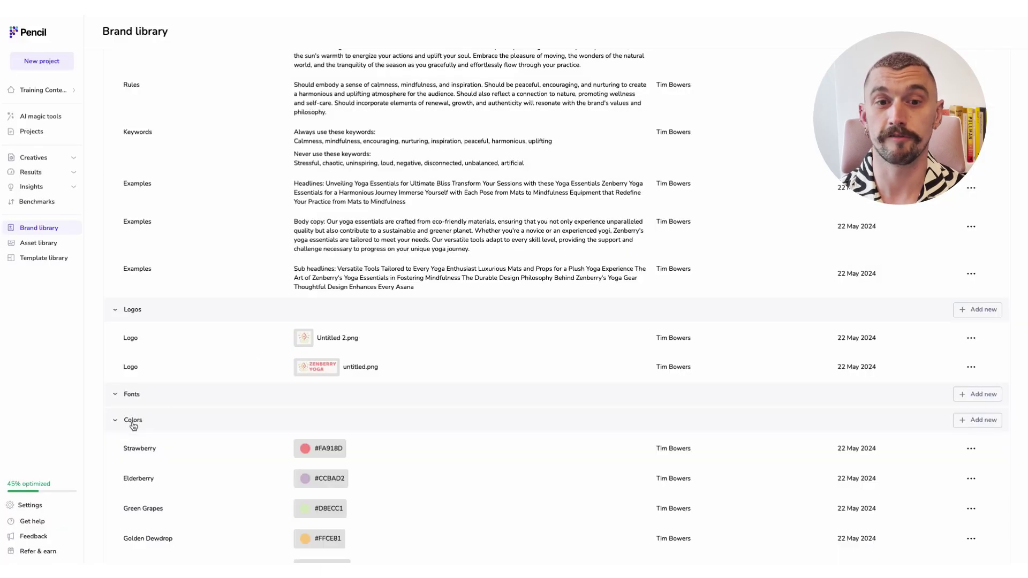
pyautogui.scroll(-4, 132, 425)
pyautogui.scroll(-2, 132, 426)
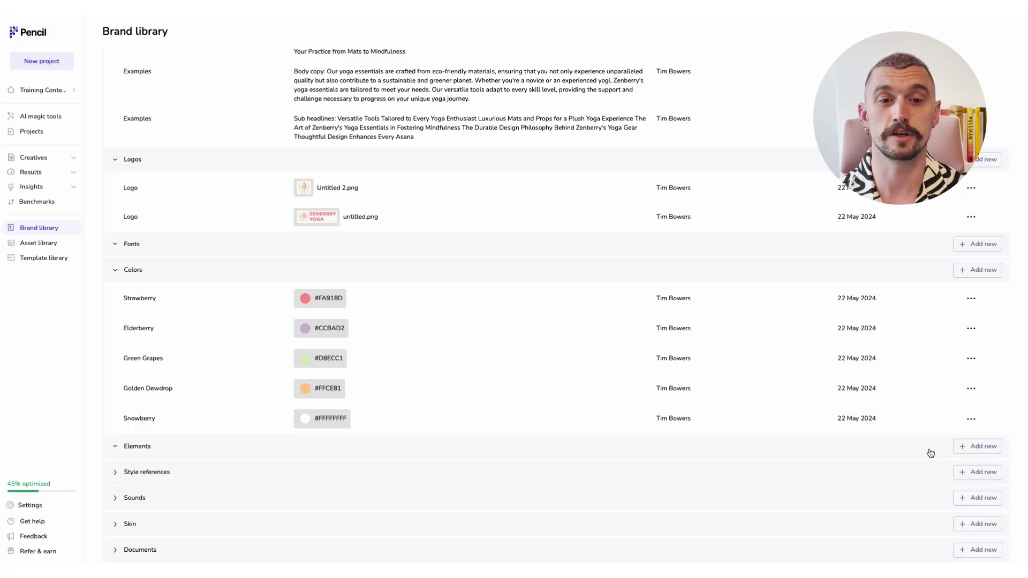
pyautogui.click(116, 472)
pyautogui.scroll(-3, 243, 514)
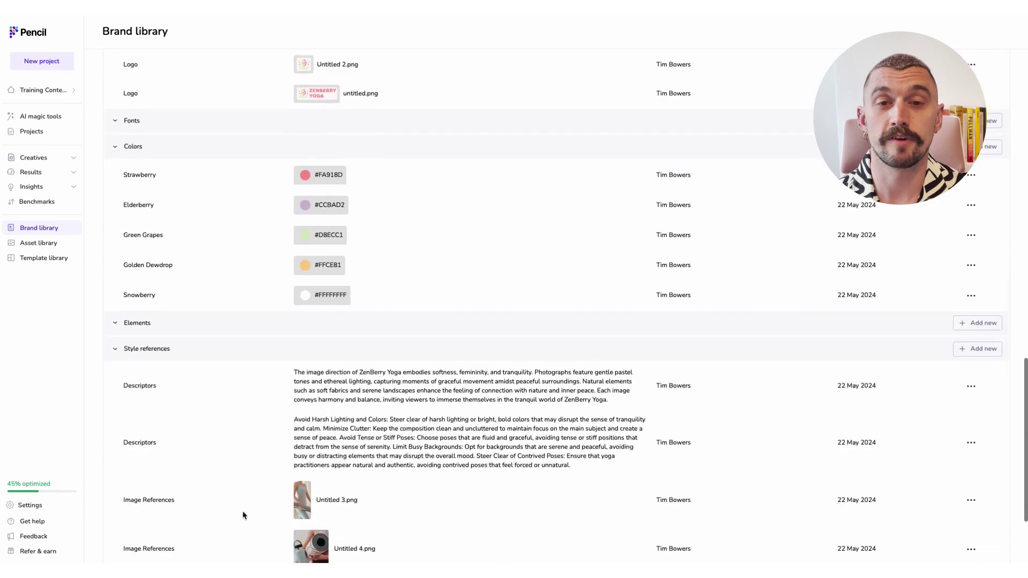
pyautogui.scroll(-2, 243, 514)
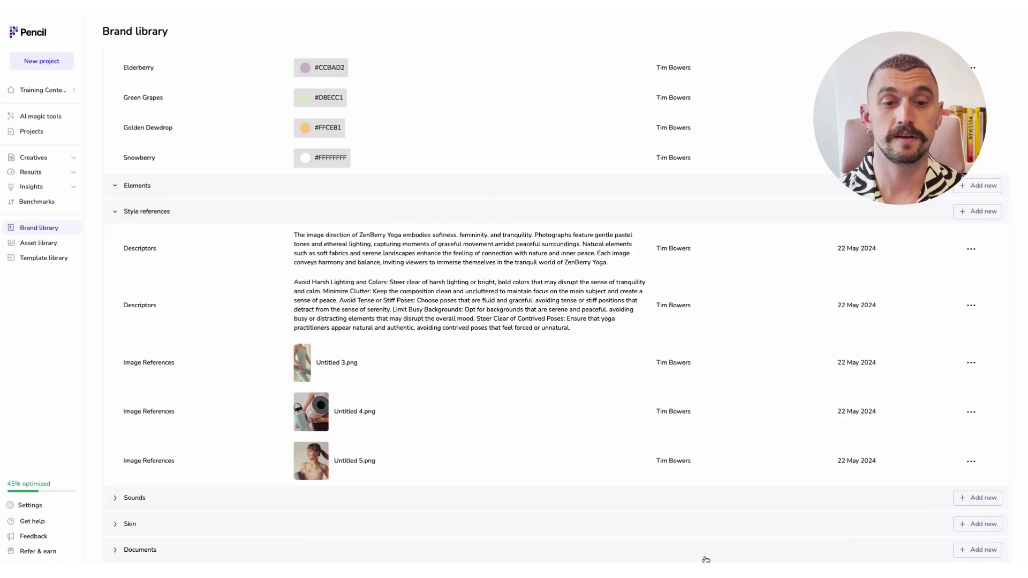
pyautogui.scroll(-1, 114, 553)
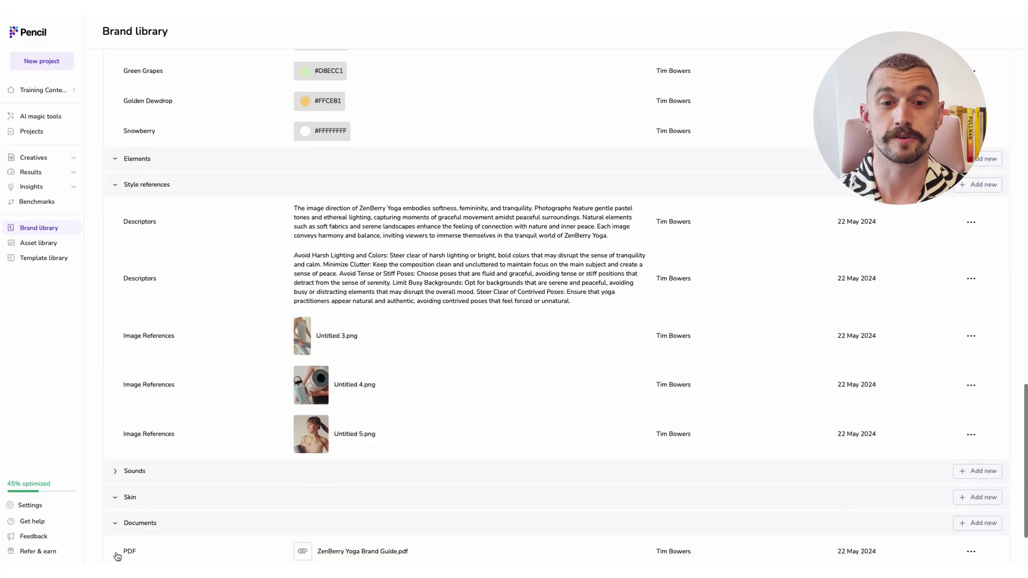
pyautogui.scroll(1, 115, 555)
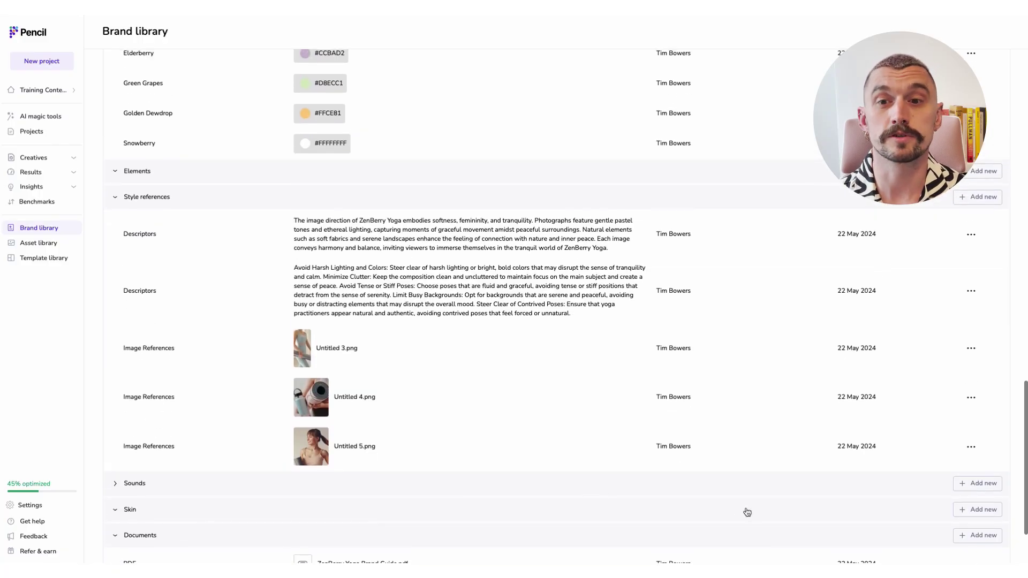
# Step: Start a new skin and name it Zenberry
pyautogui.click(977, 510)
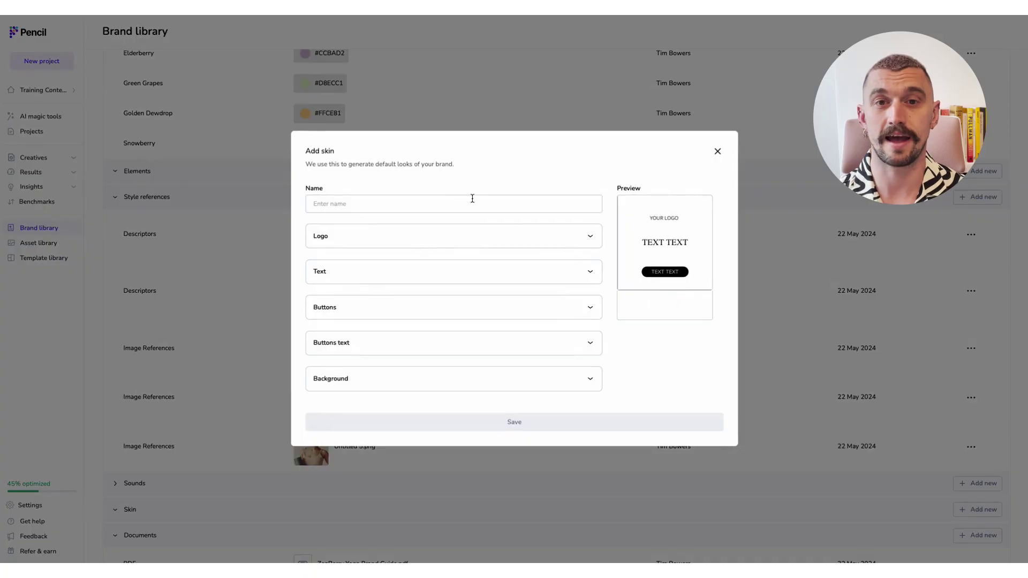
pyautogui.click(448, 202)
pyautogui.write('Zen')
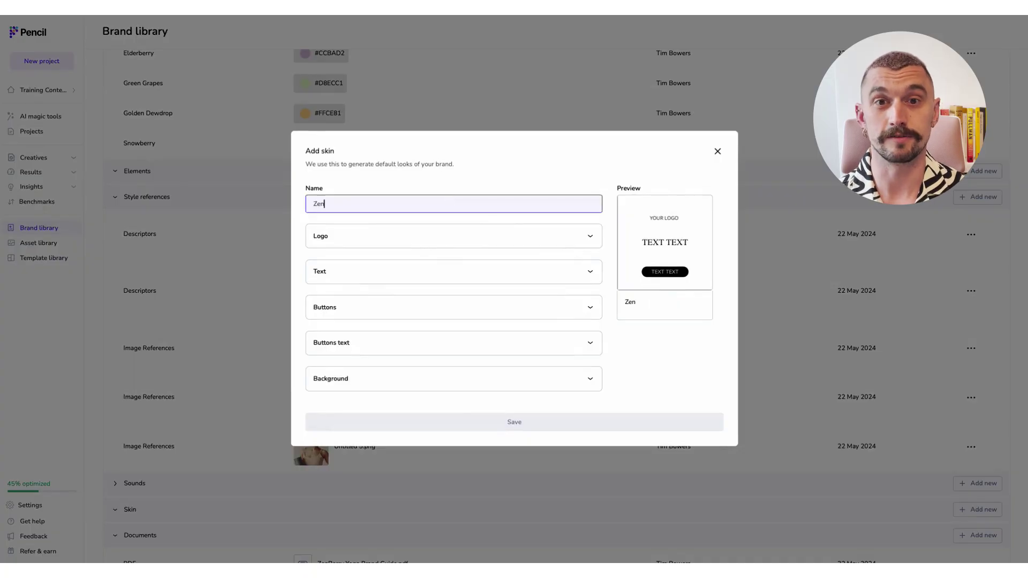
pyautogui.write('berry')
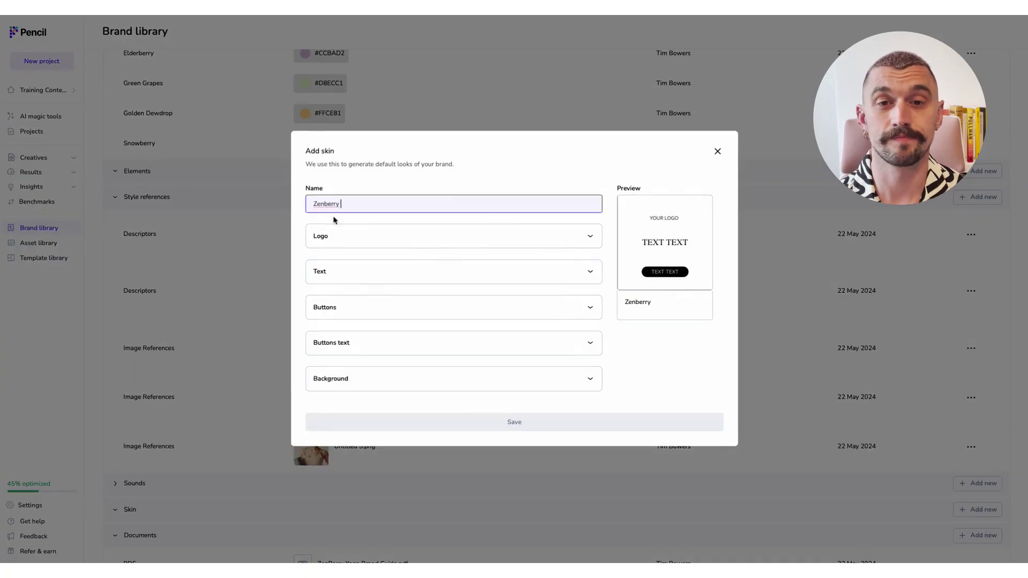
# Step: Set Untitled 2.png as the Zenberry skin's dark logo
pyautogui.click(386, 241)
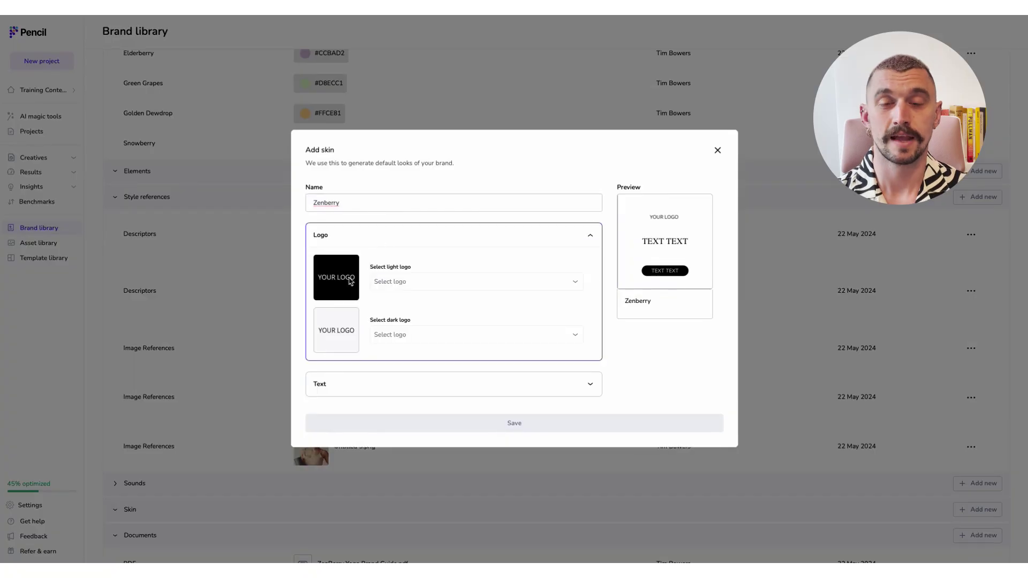
pyautogui.click(431, 335)
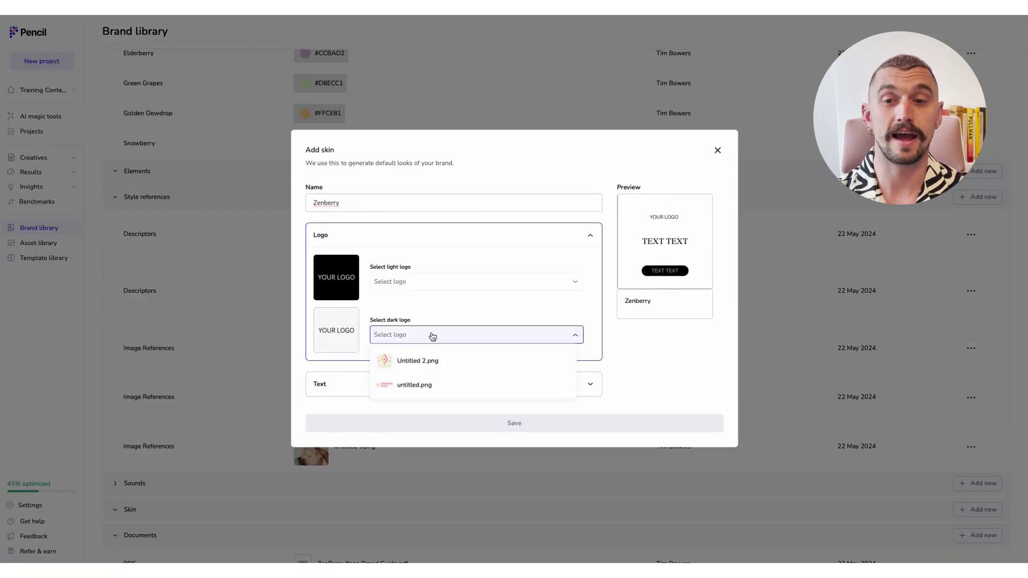
pyautogui.click(425, 361)
pyautogui.scroll(-2, 426, 362)
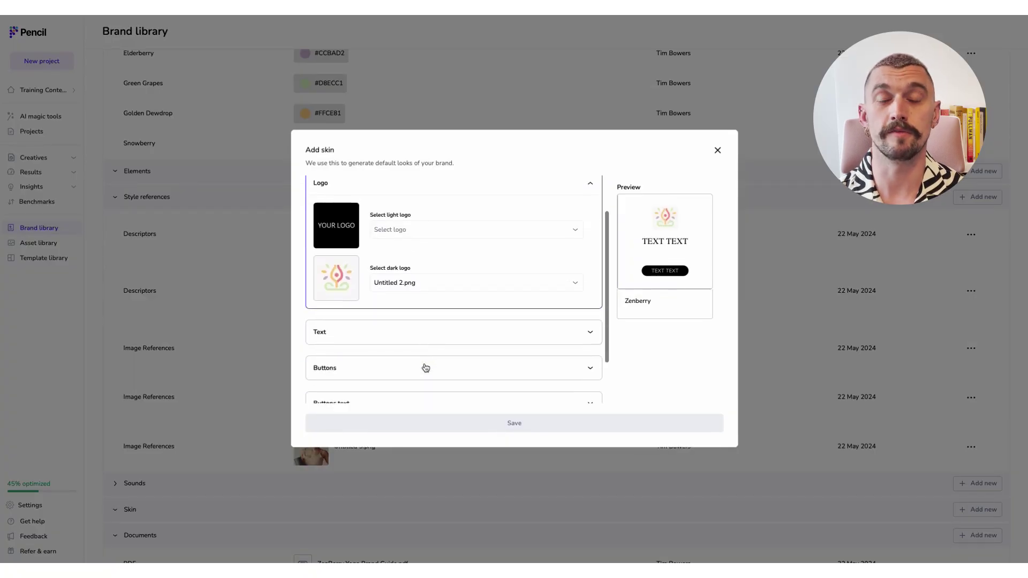
pyautogui.click(428, 325)
# Step: Set the Zenberry skin's text colour to #D8ECC1
pyautogui.click(430, 363)
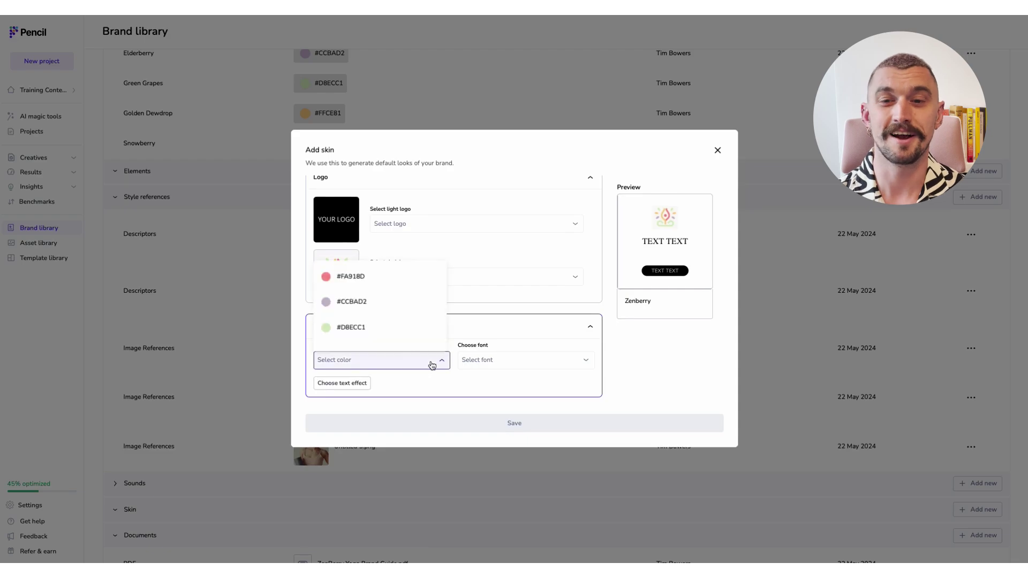
pyautogui.click(382, 334)
pyautogui.scroll(-2, 383, 335)
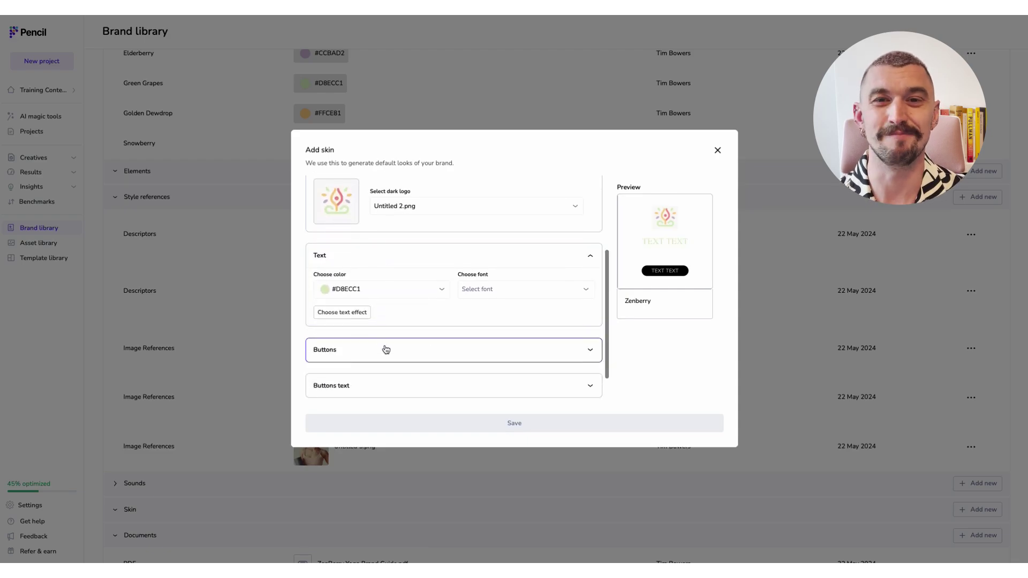
# Step: Expand the skin's Buttons, Buttons text and Background settings
pyautogui.click(386, 349)
pyautogui.scroll(-1, 390, 332)
pyautogui.click(418, 374)
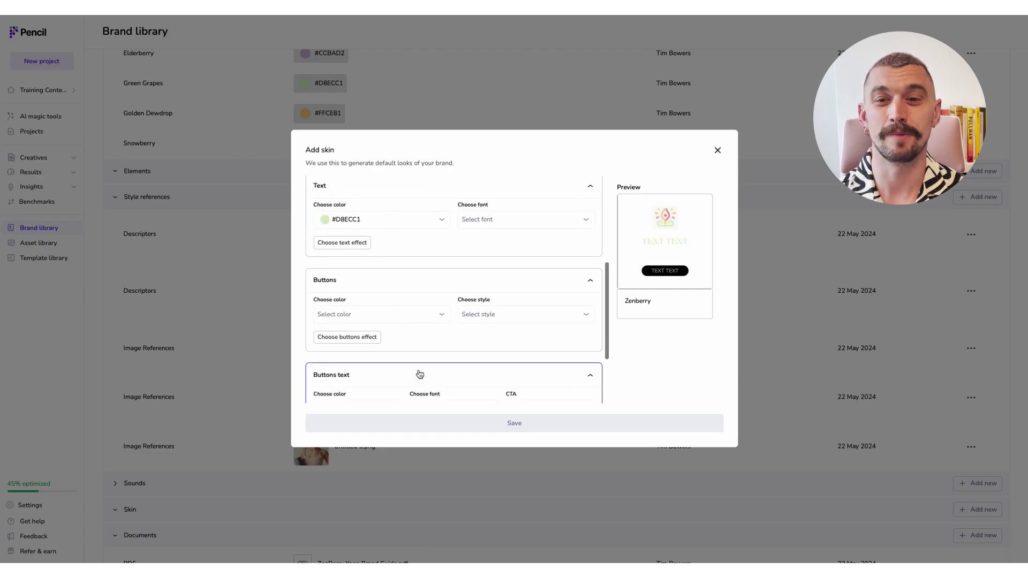
pyautogui.scroll(-2, 418, 373)
pyautogui.scroll(-1, 418, 373)
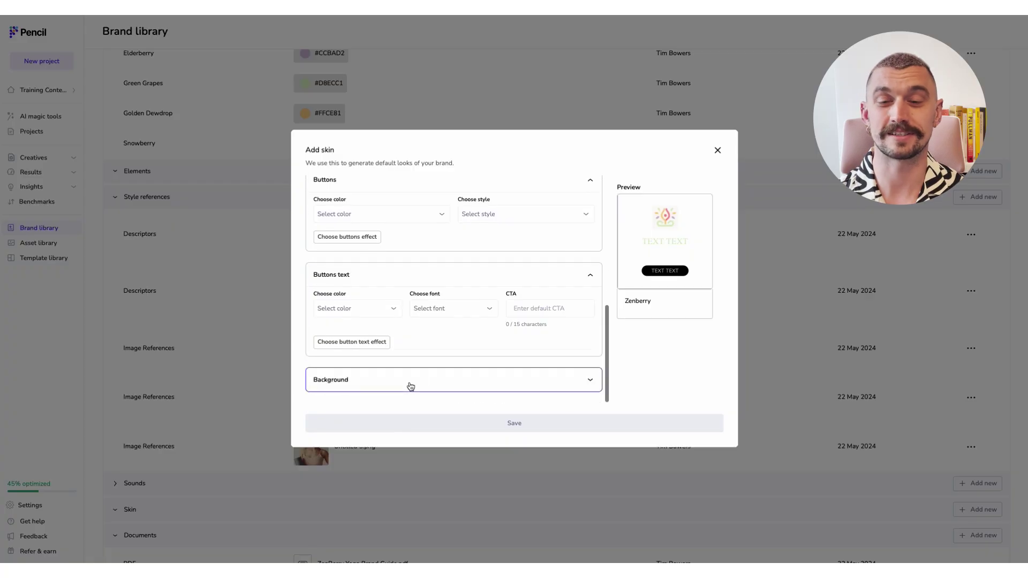
pyautogui.click(408, 385)
pyautogui.scroll(-2, 410, 386)
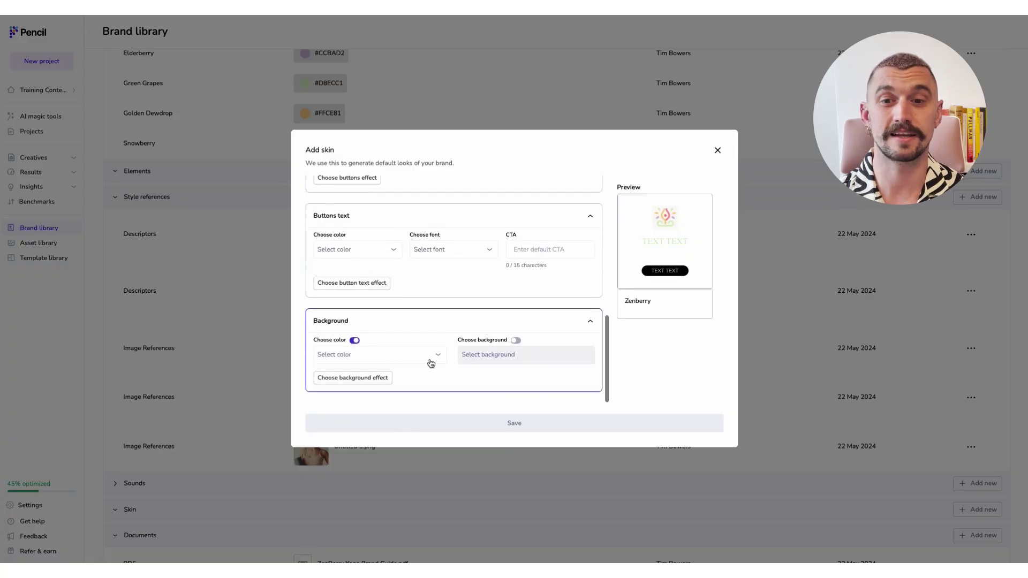
# Step: Switch the skin background to an image, then review the background image list and effects
pyautogui.click(515, 341)
pyautogui.click(512, 356)
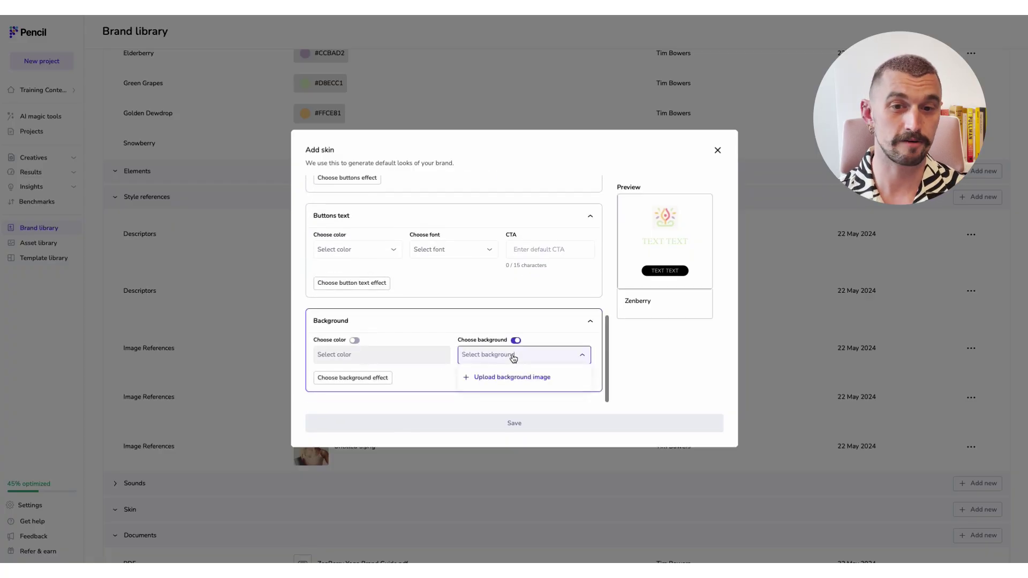
pyautogui.click(512, 356)
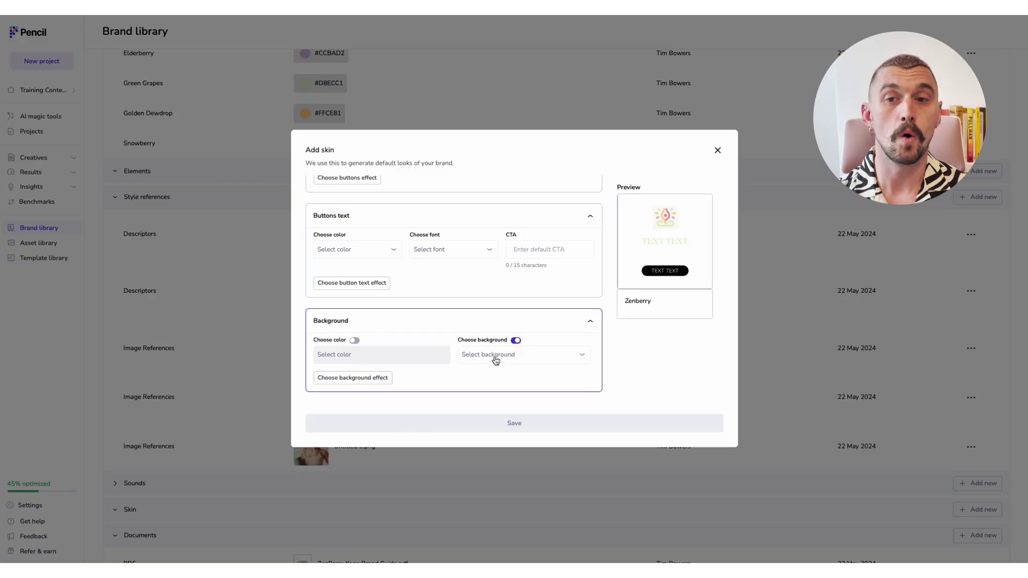
pyautogui.click(366, 379)
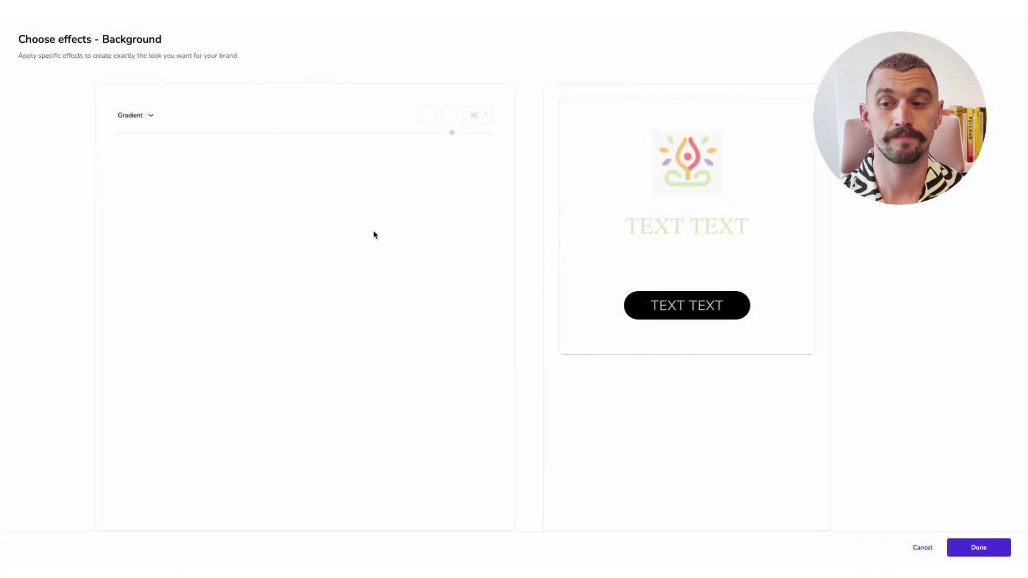
pyautogui.click(977, 551)
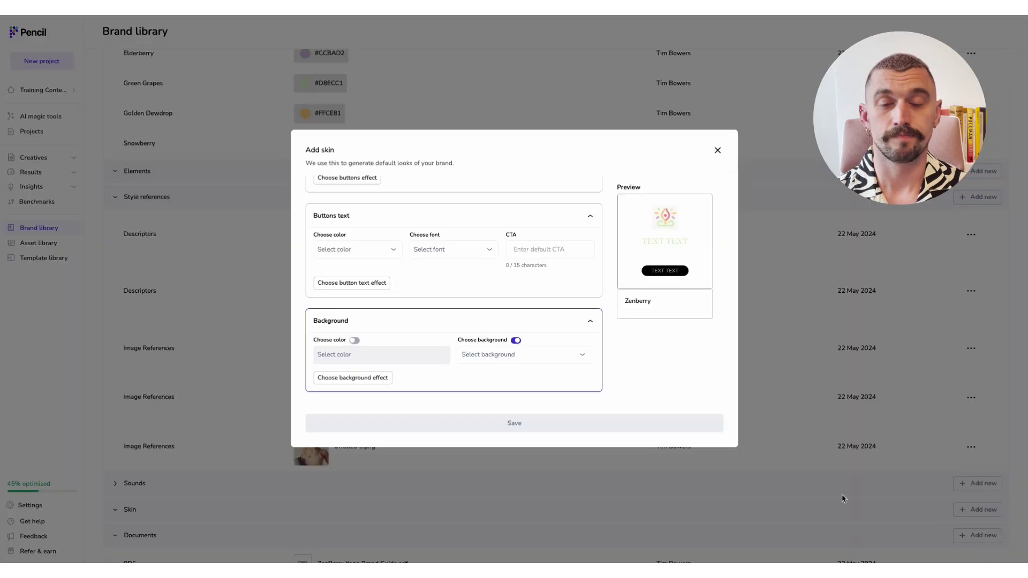
# Step: Close the Add skin dialog, leaving the Zenberry skin draft unsaved
pyautogui.click(717, 151)
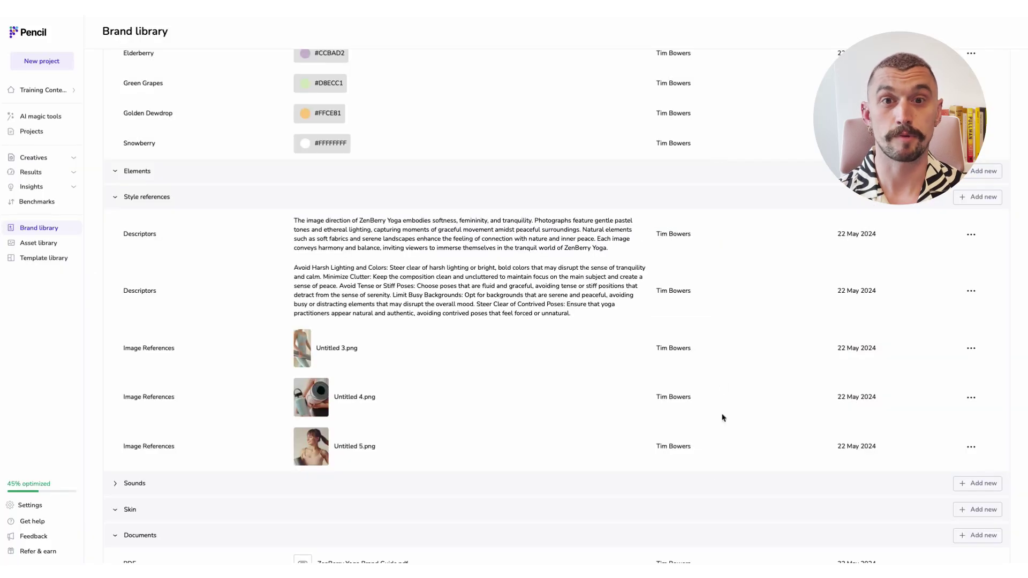